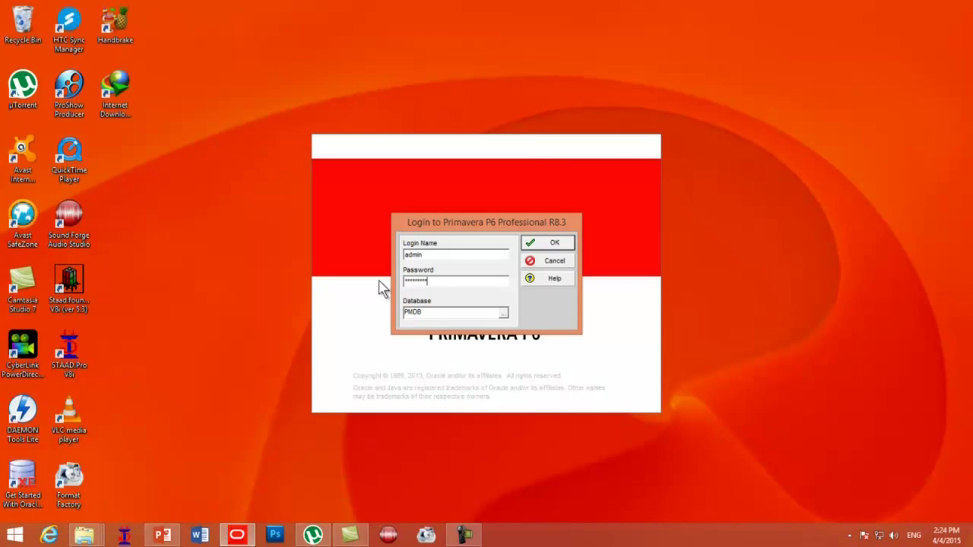
- Sign in and start a new project under Enterprise with ID cpm2015, named critical path method
key("Return")
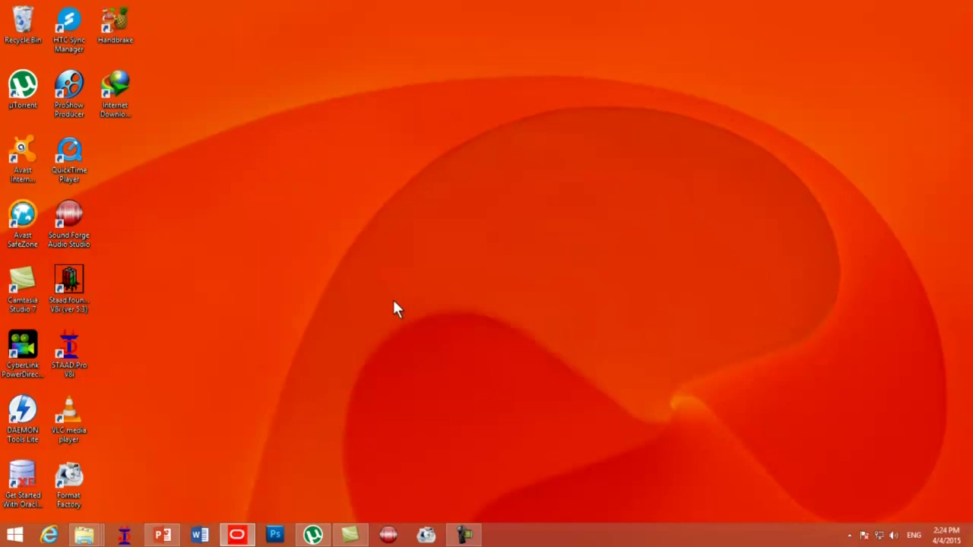
left_click(487, 305)
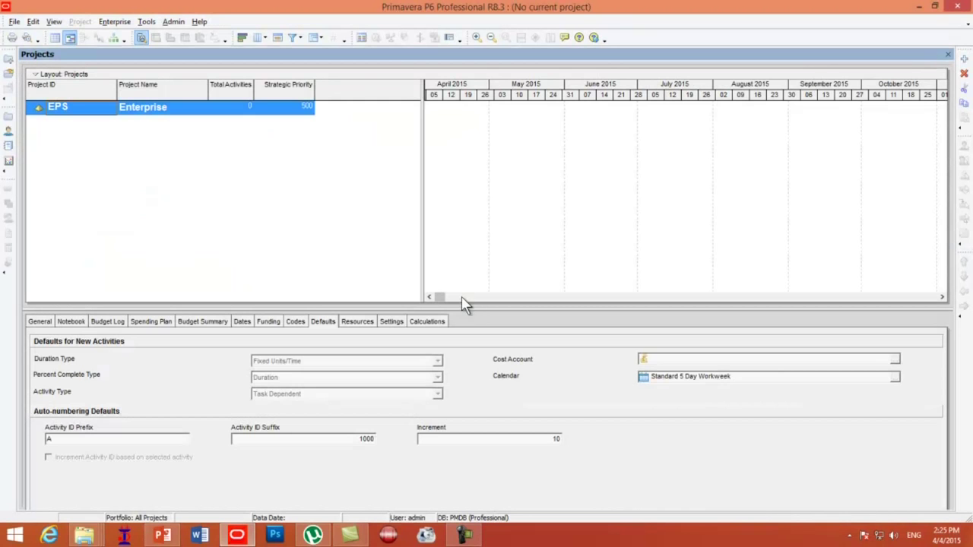
left_click(964, 60)
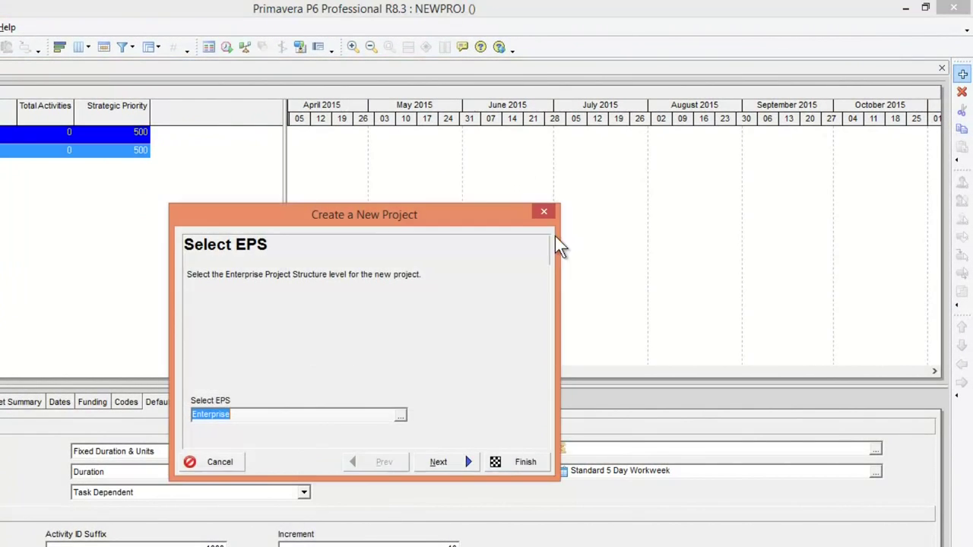
left_click(438, 462)
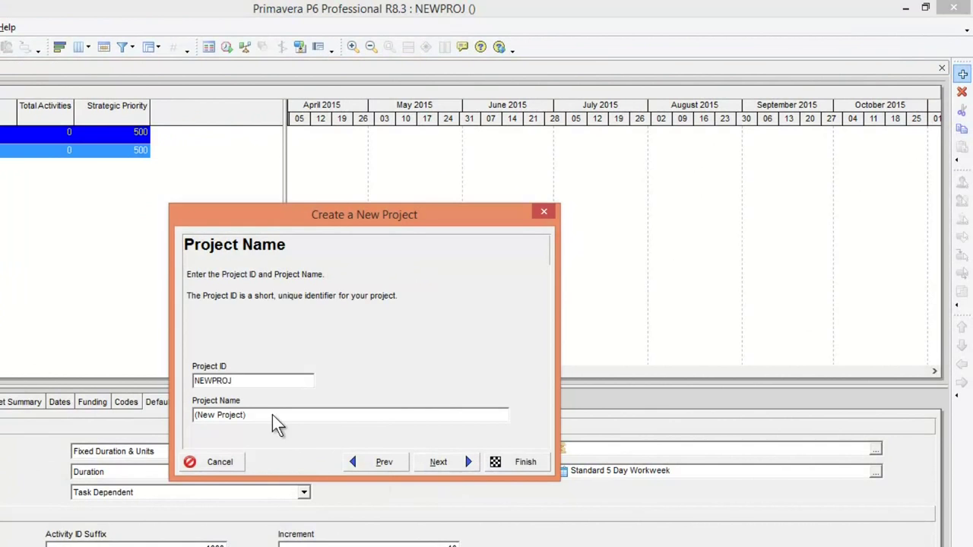
double_click(256, 382)
type("cpm")
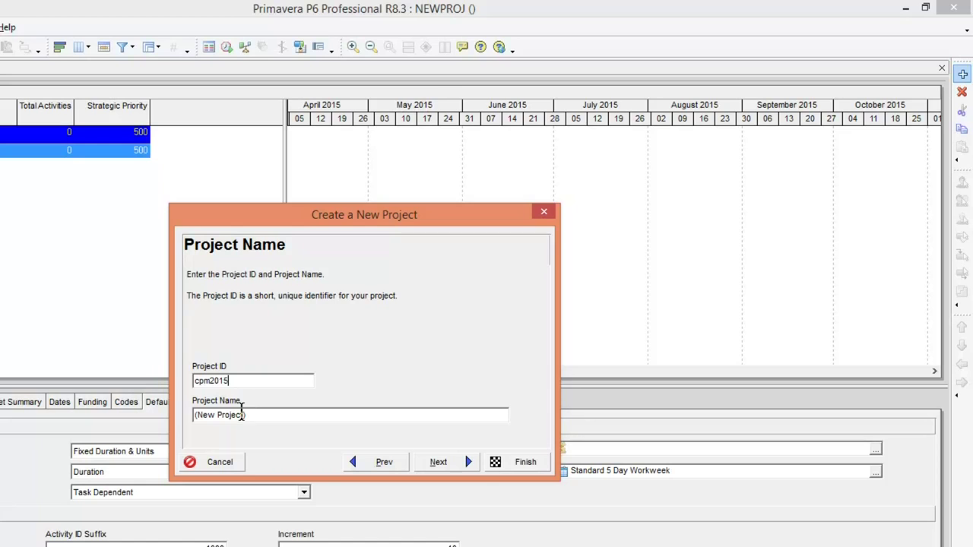
left_click_drag(247, 415, 164, 417)
type("V")
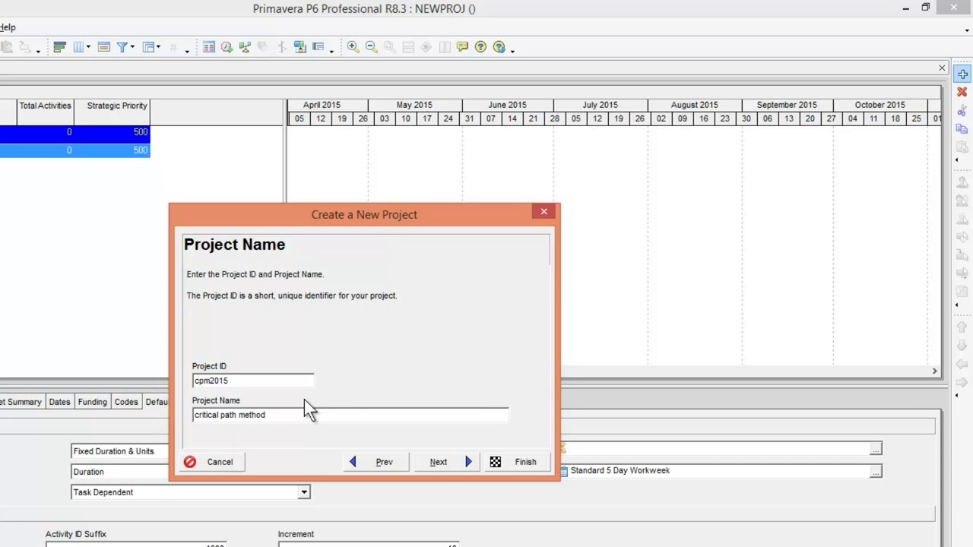
left_click(439, 461)
- Set the planned start to 04-May-15 08:00 AM and finish creating the project
left_click(279, 417)
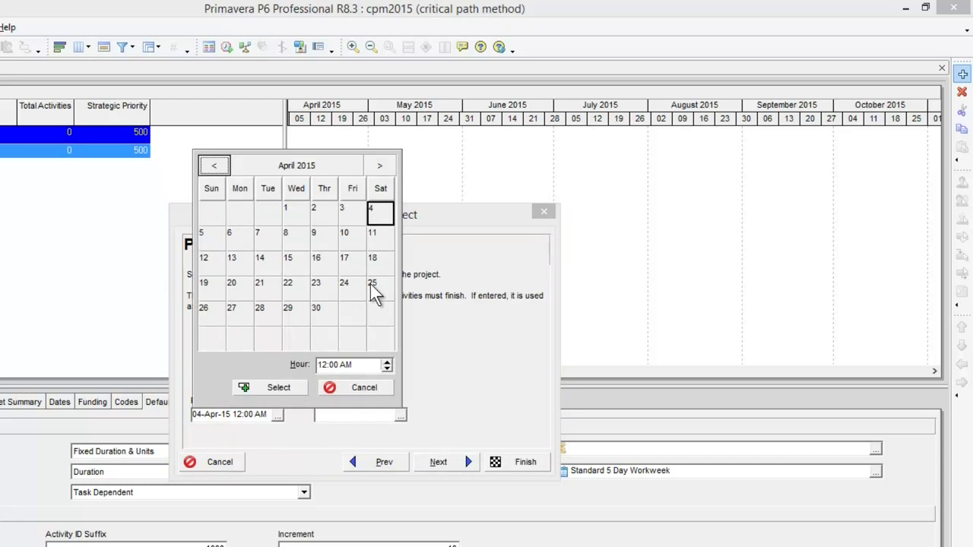
left_click(379, 167)
left_click(240, 238)
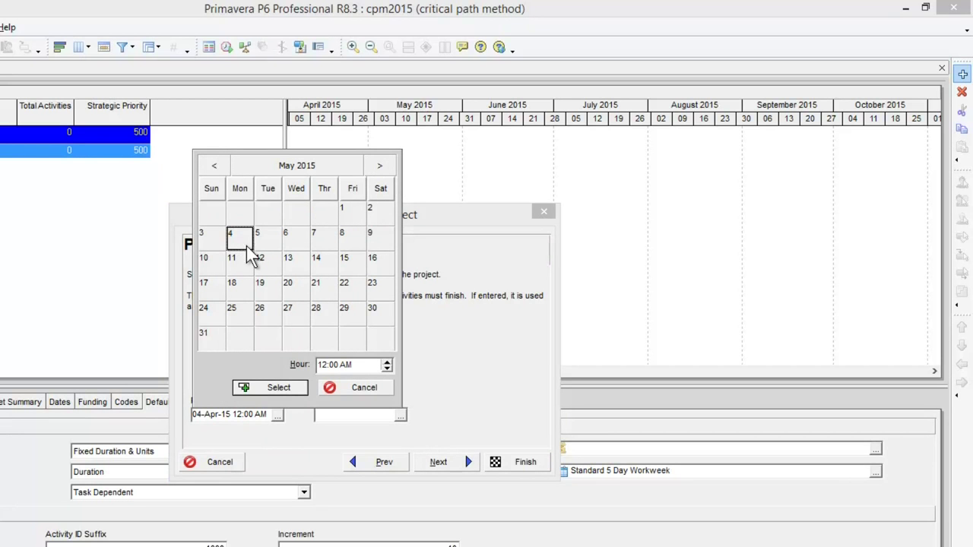
left_click(323, 365)
type("8")
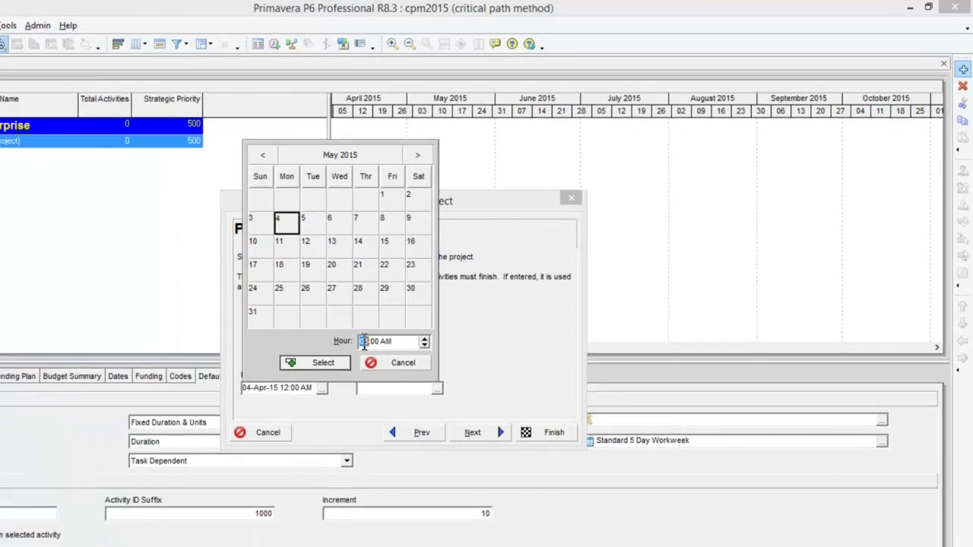
left_click(274, 388)
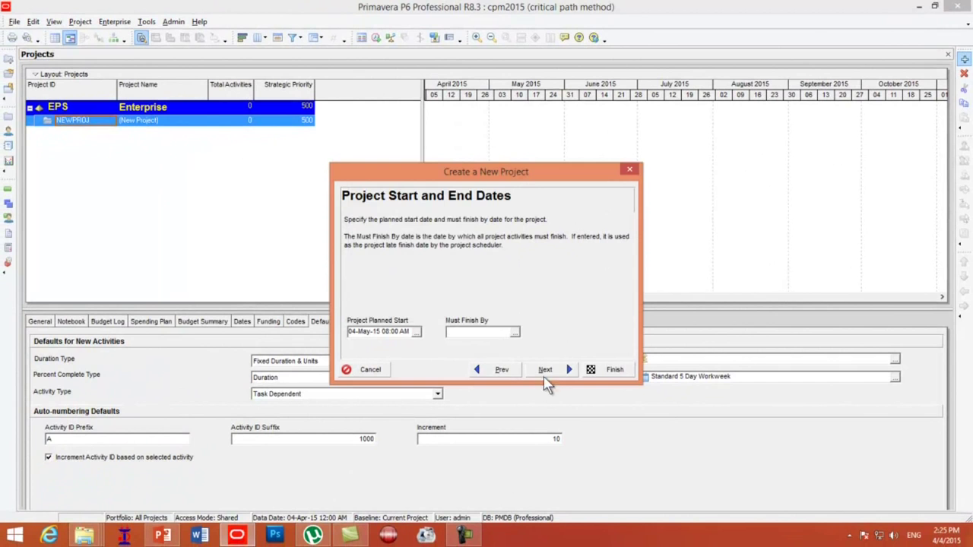
left_click(545, 372)
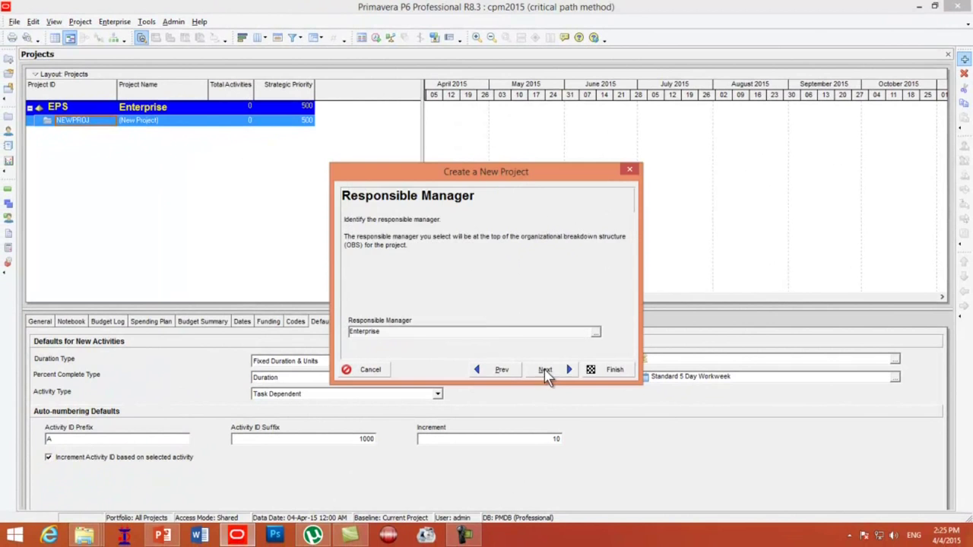
left_click(593, 370)
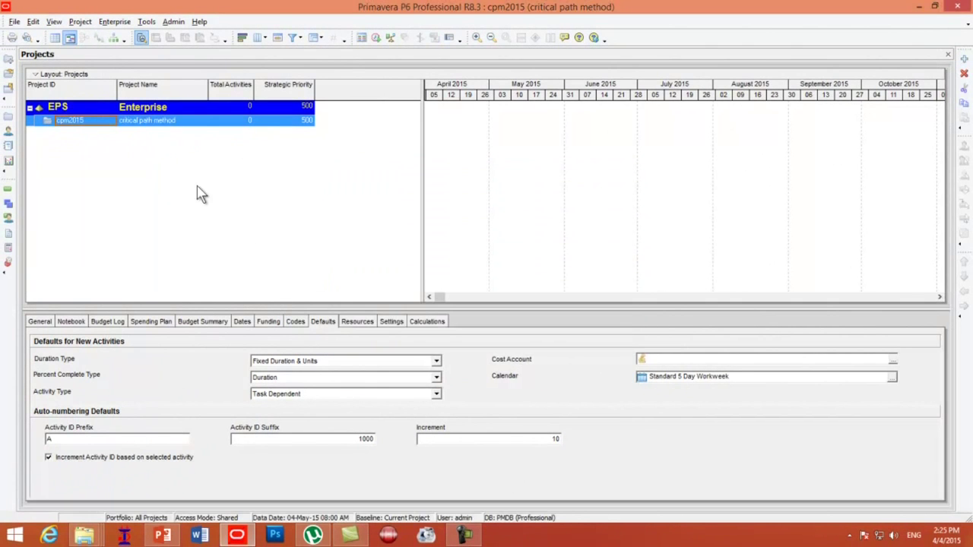
right_click(145, 122)
- Open cpm2015 and add ten new activities to it
left_click(168, 131)
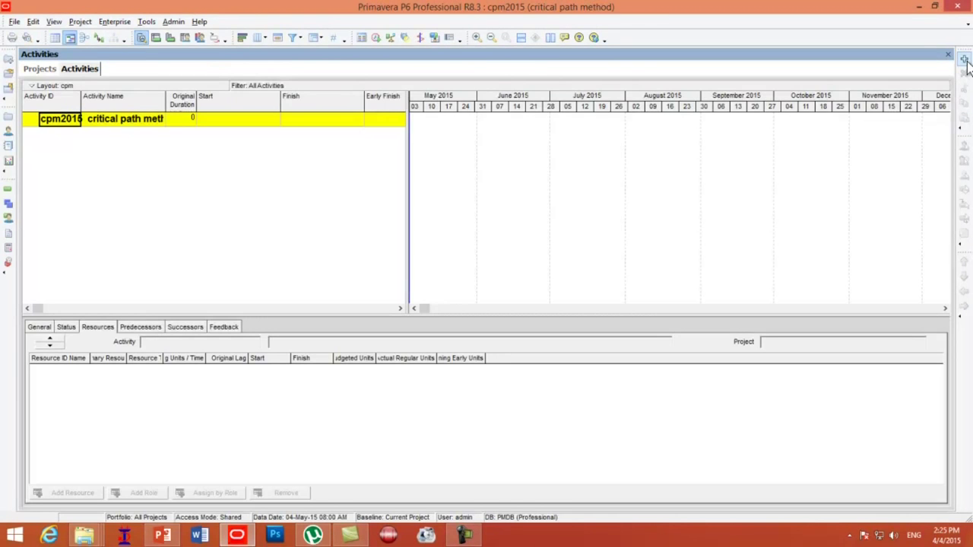
left_click(965, 61)
left_click(966, 61)
left_click(965, 61)
left_click(966, 61)
left_click(965, 61)
left_click(966, 60)
left_click(966, 61)
left_click(966, 61)
left_click(965, 60)
left_click(965, 61)
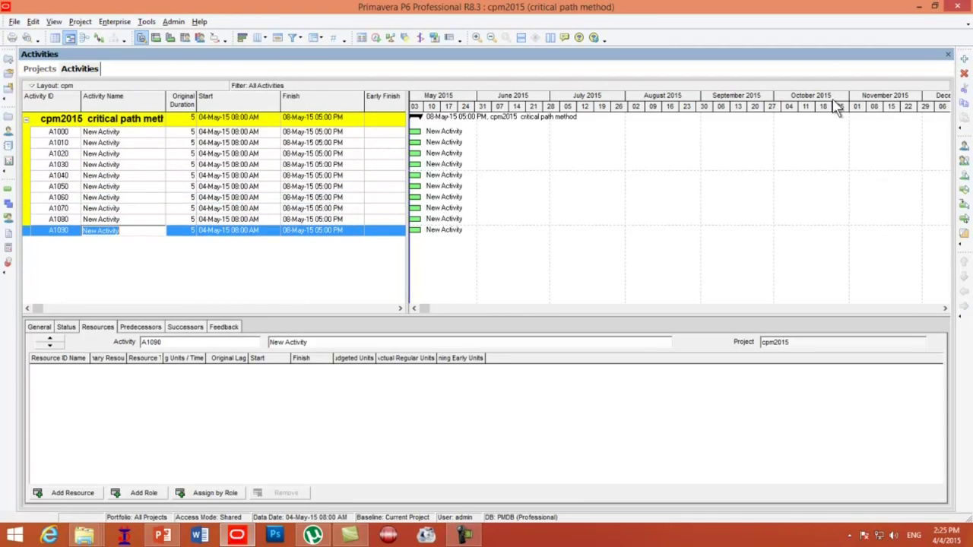
- Name activities A1000 through A1100 as A through K, adding A1100 for K
left_click(138, 134)
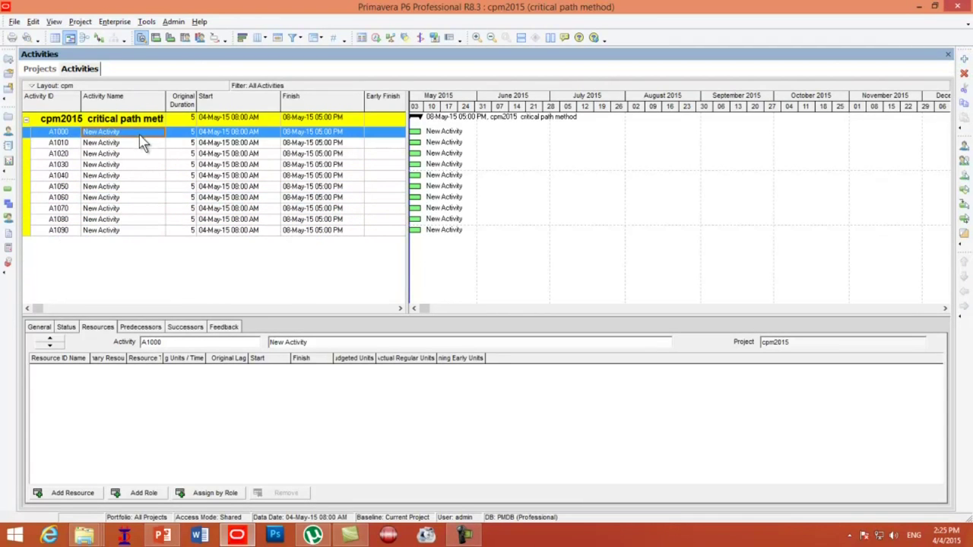
type("A")
key("Return")
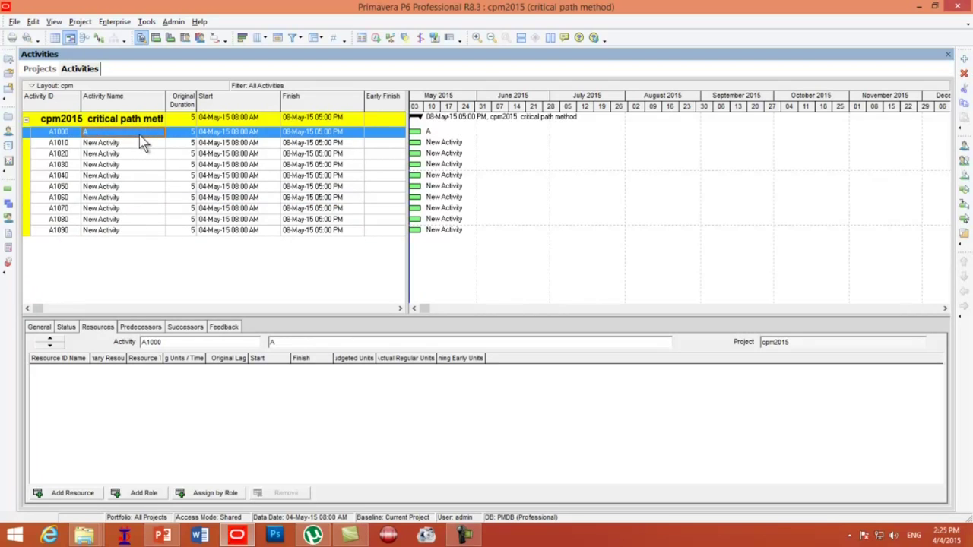
key("Down")
type("B")
key("Return")
key("Down")
type("C")
key("Return")
key("Down")
type("D")
key("Return")
key("Down")
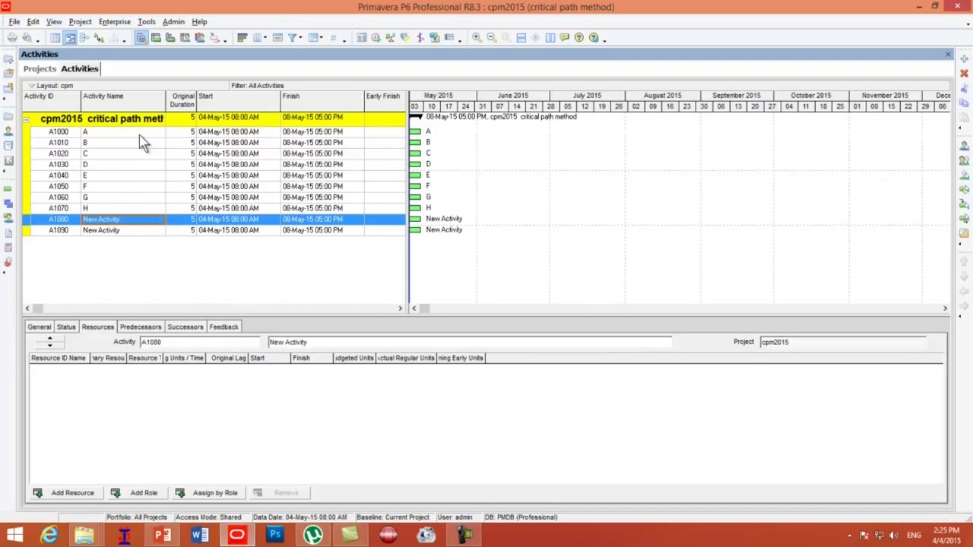
type("I")
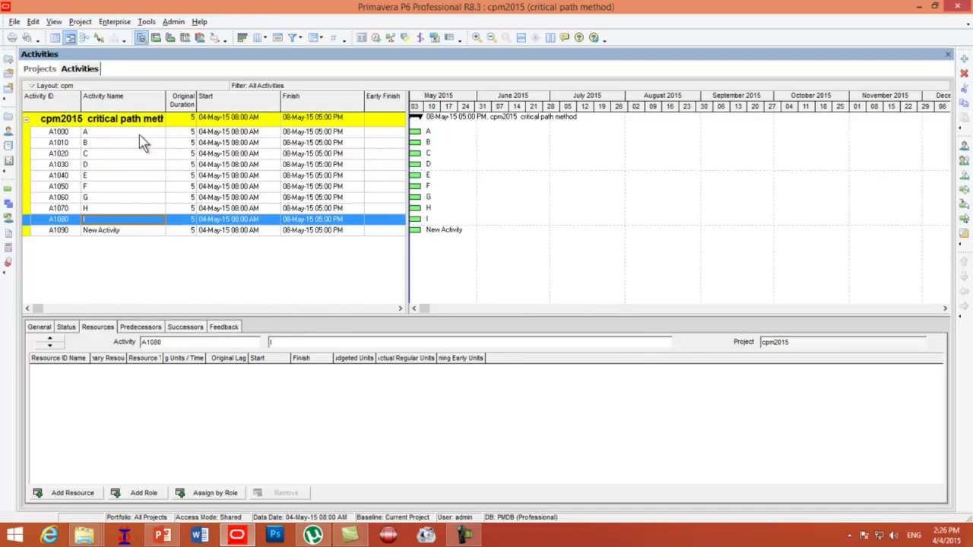
key("Down")
type("J")
key("Insert")
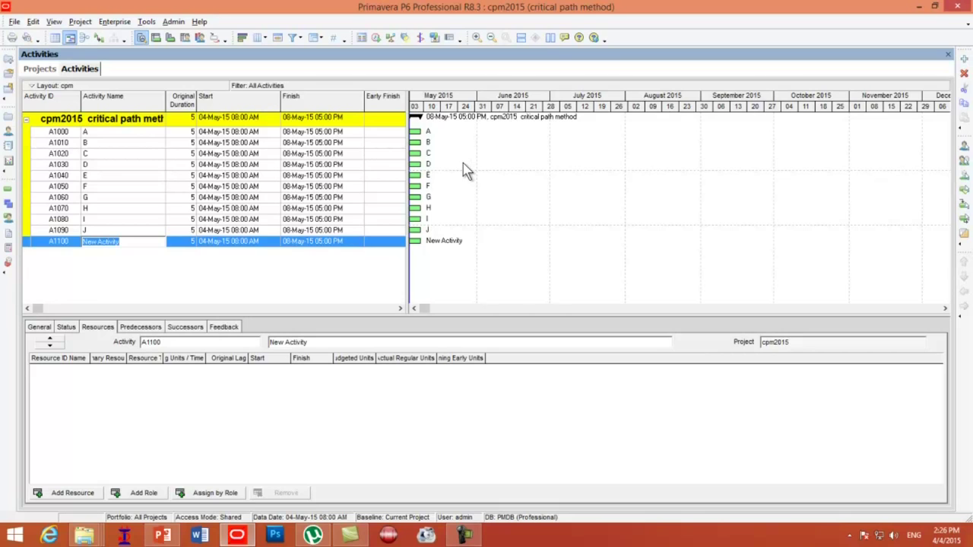
type("K")
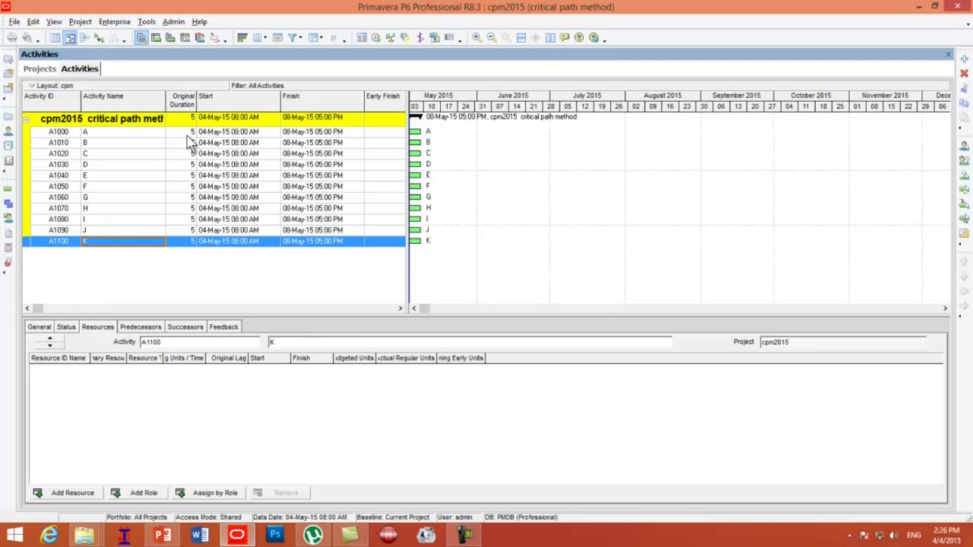
left_click(188, 137)
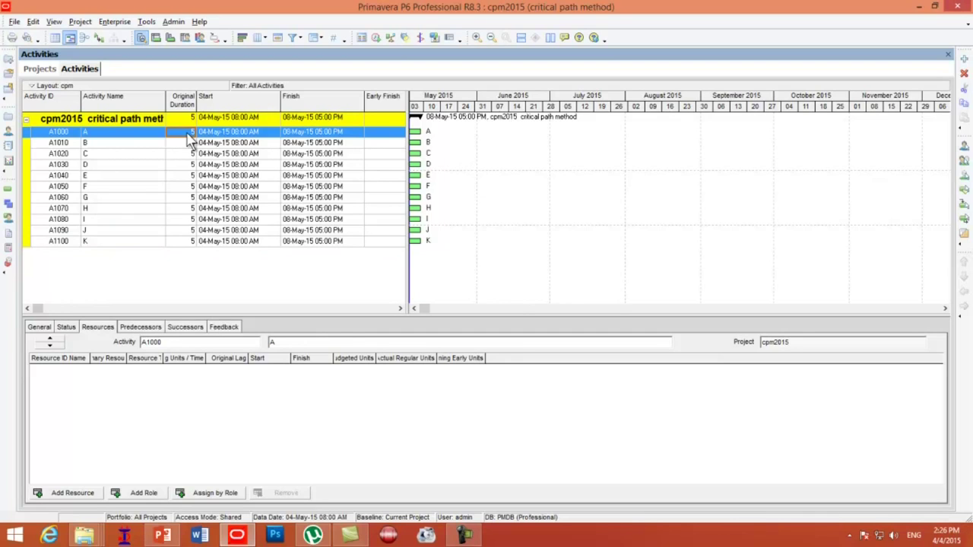
- Give activities A, B and C original durations of 3, 11 and 9 days
type("3")
key("Return")
key("Down")
type("11")
key("Return")
key("Down")
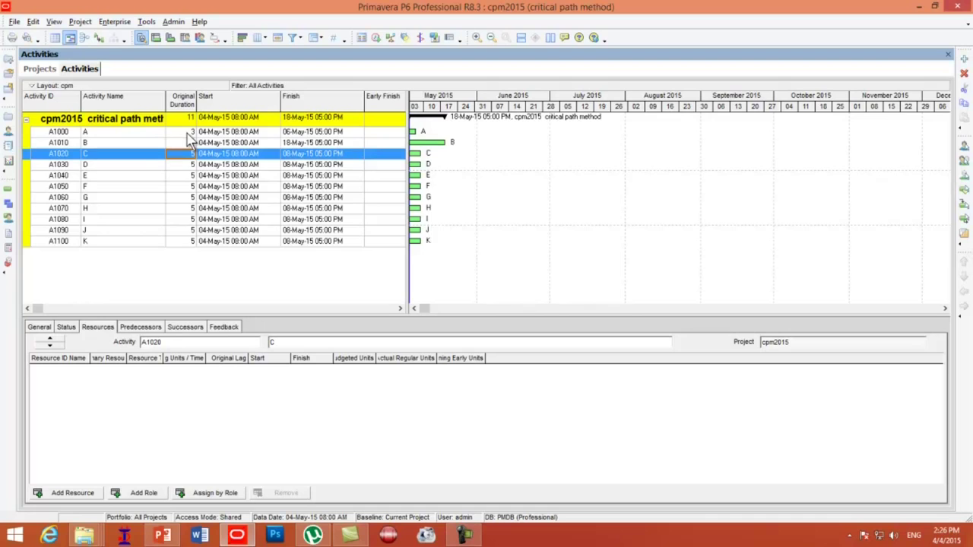
type("9")
key("Return")
- Finish the remaining durations: D 7, E 9, H 19, I 17, K 3, others 5 days
key("Down")
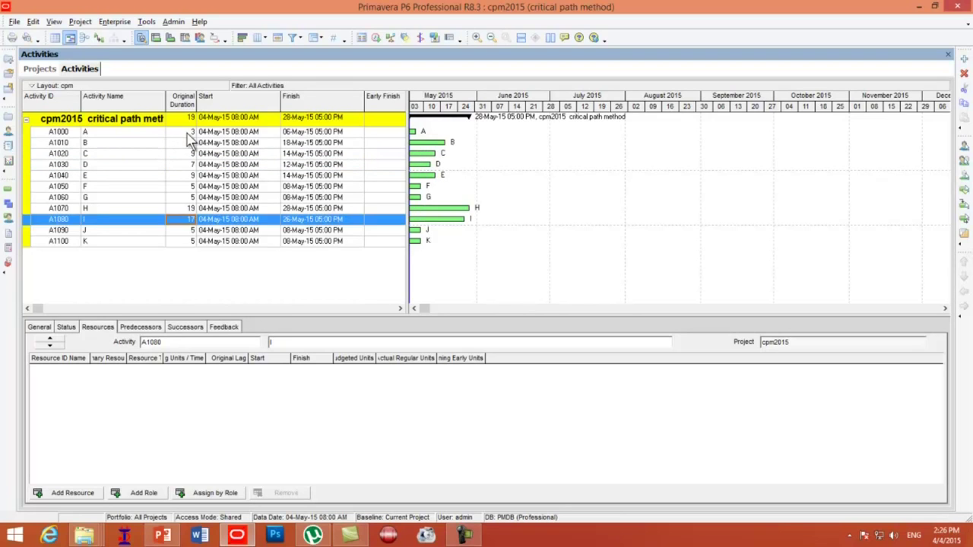
key("Return")
key("Down")
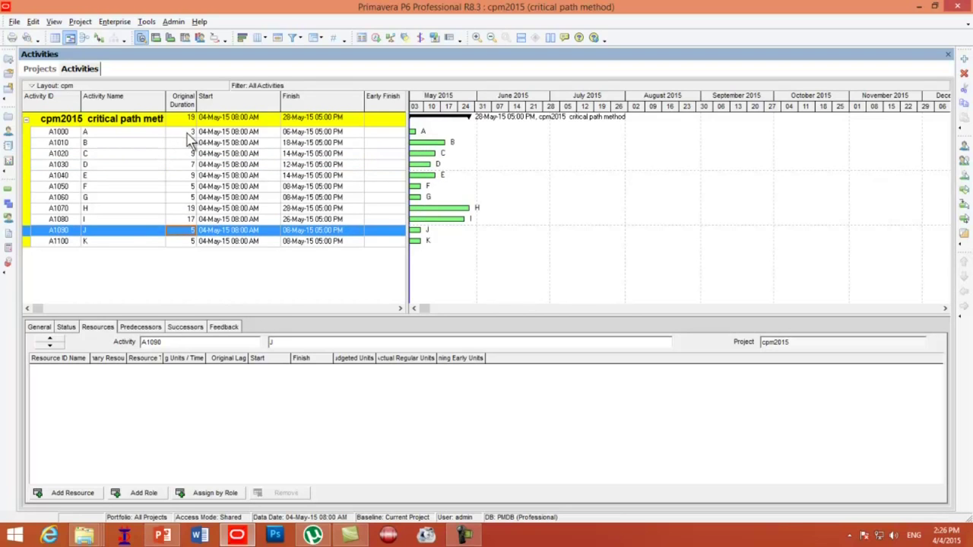
key("Down")
type("3")
key("Return")
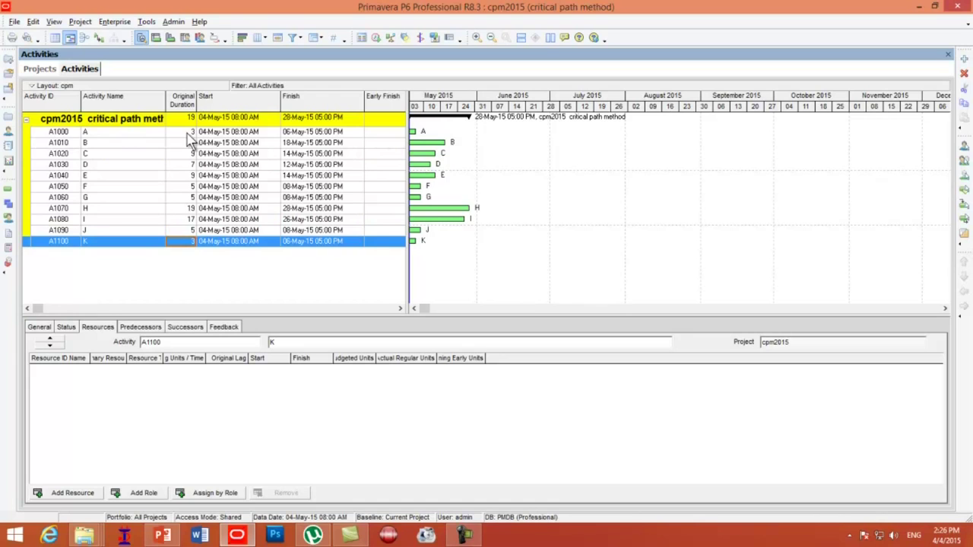
left_click(108, 145)
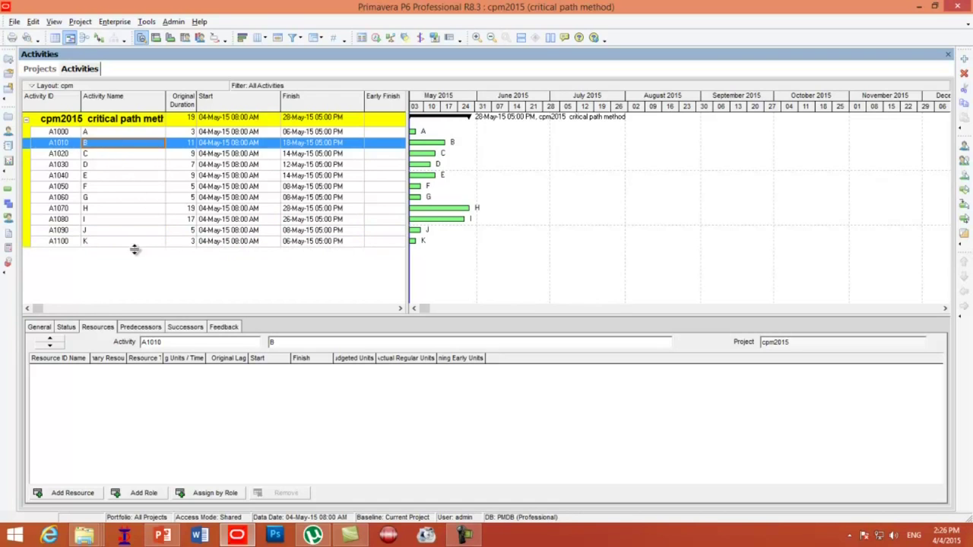
left_click(92, 154)
left_click(94, 165)
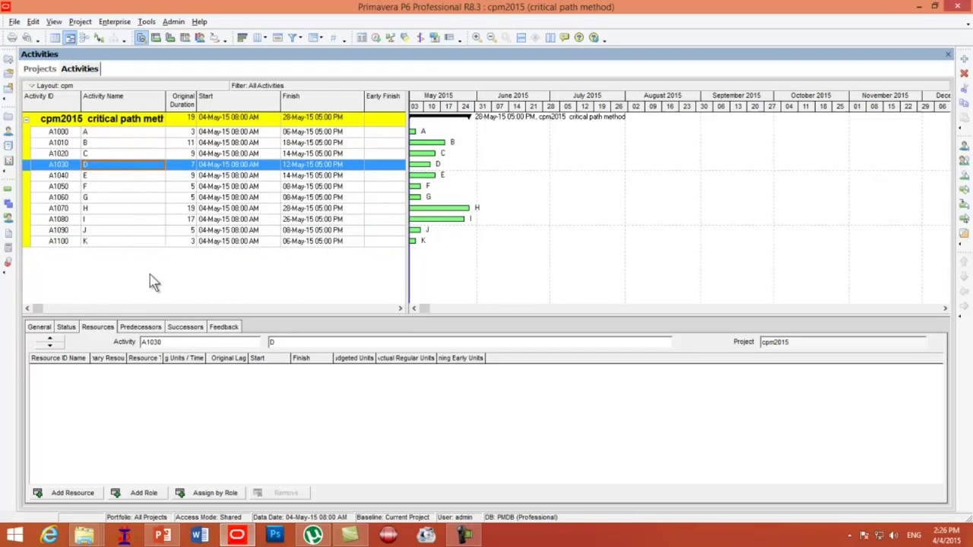
- Make A the predecessor of D, B of E and F, and C of G
left_click(141, 328)
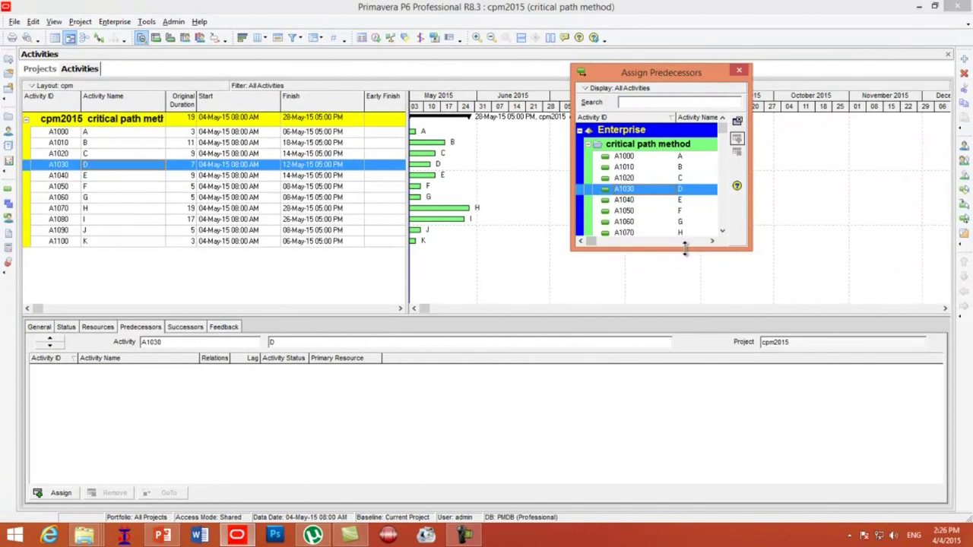
left_click_drag(685, 250, 689, 385)
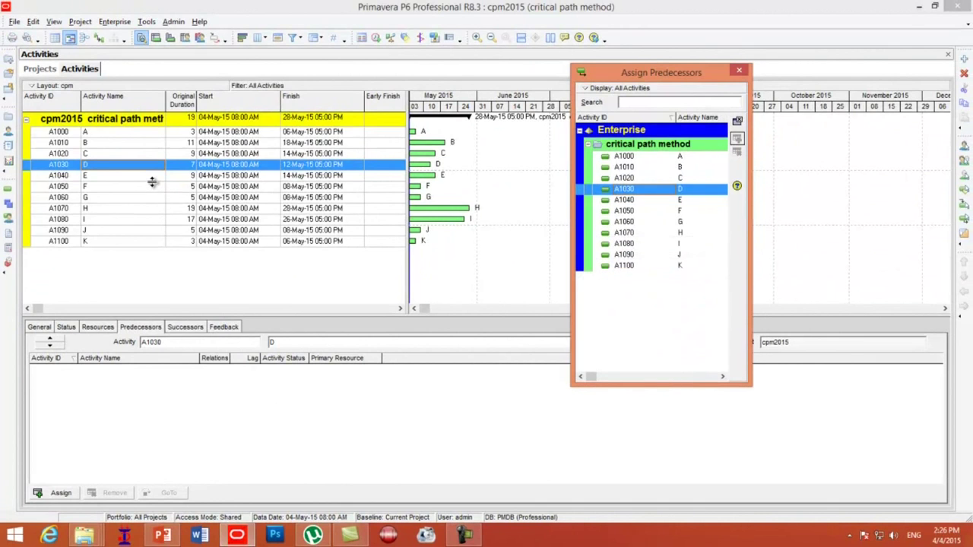
double_click(662, 158)
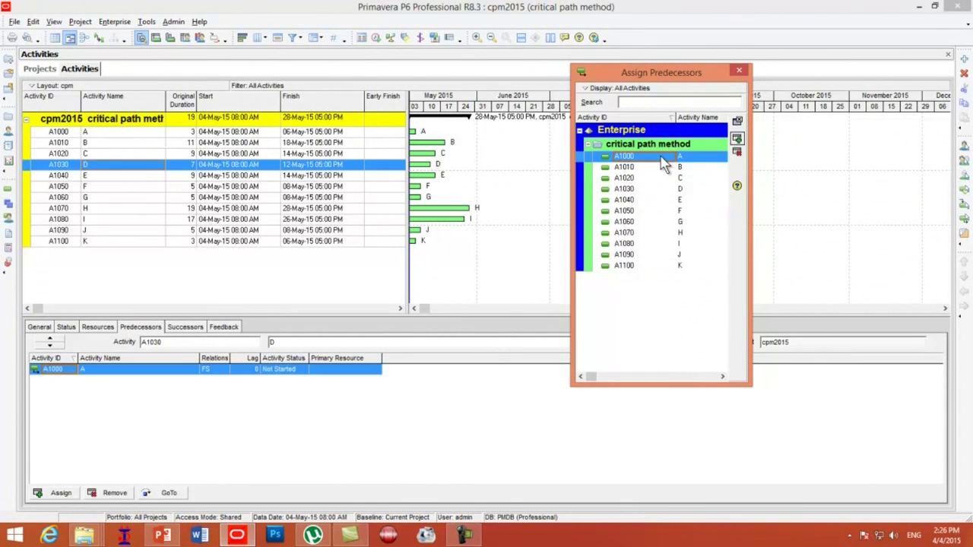
left_click(113, 179)
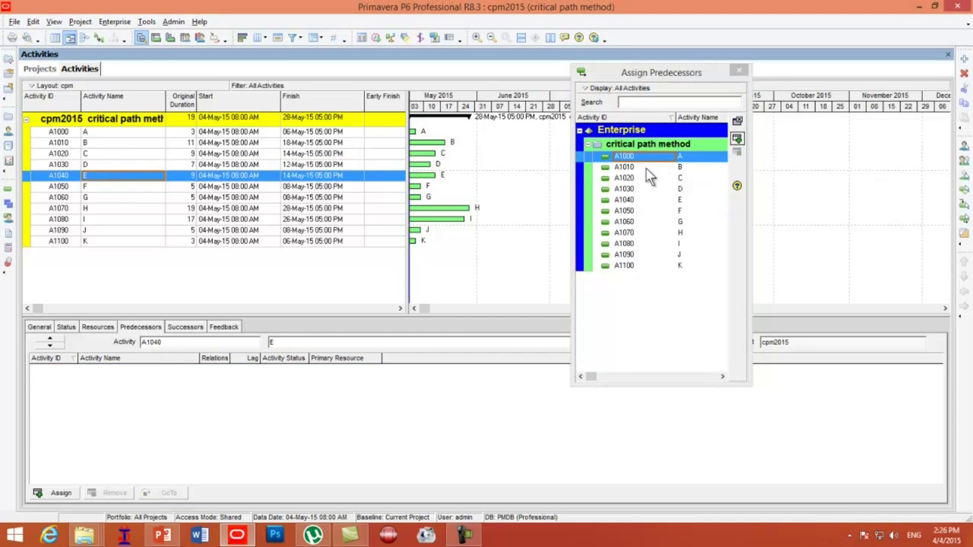
double_click(646, 168)
left_click(128, 213)
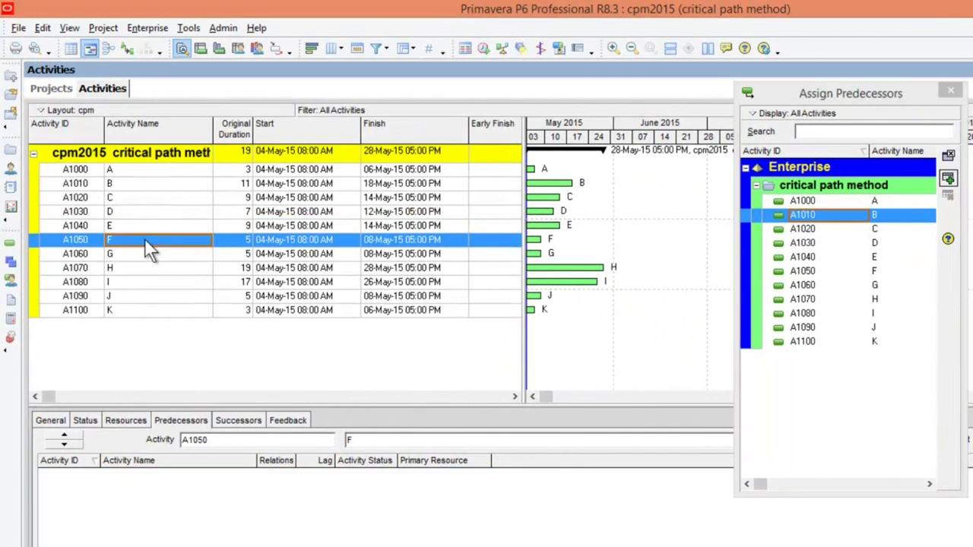
double_click(830, 215)
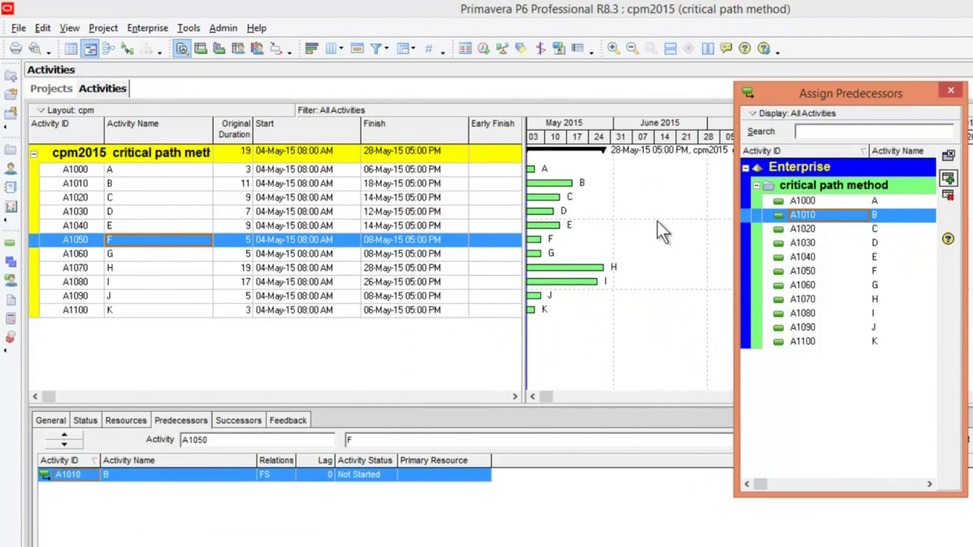
left_click(134, 255)
left_click(134, 255)
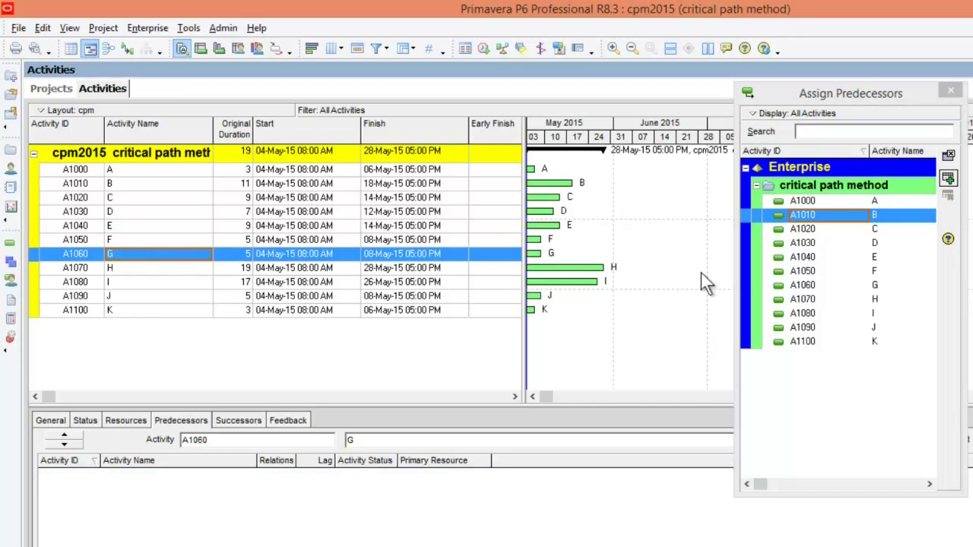
double_click(872, 230)
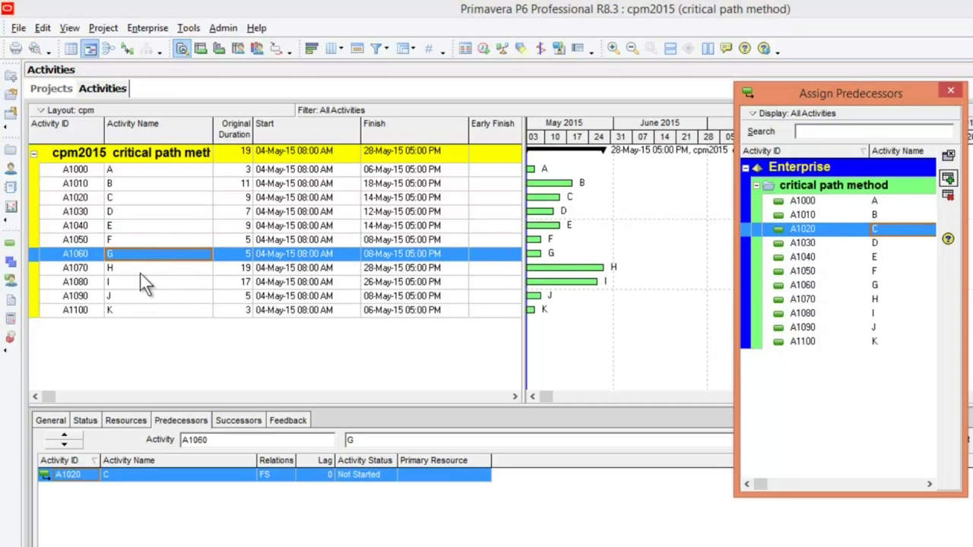
- Link C before H, D and E before I, F and G before J, and H, I, J before K
left_click(167, 270)
double_click(832, 230)
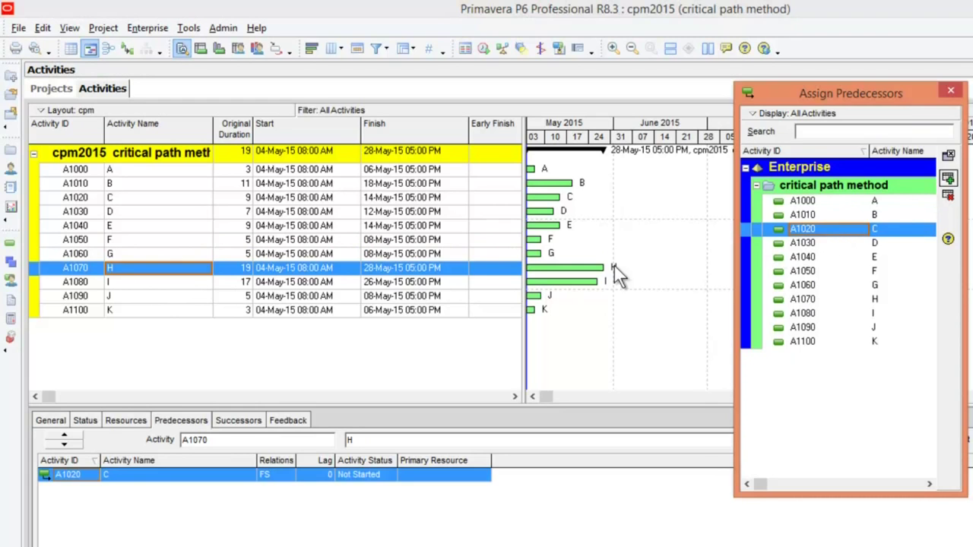
left_click(151, 283)
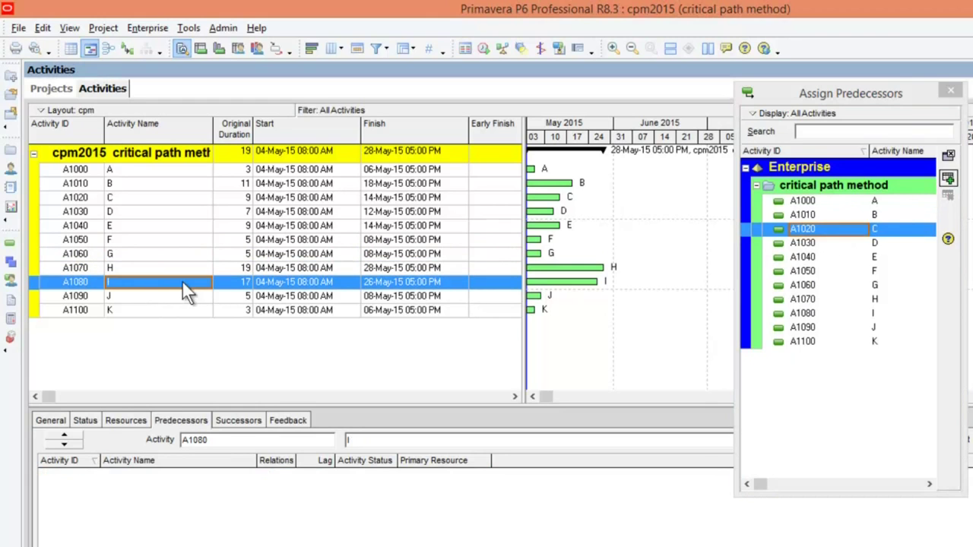
double_click(858, 244)
double_click(854, 257)
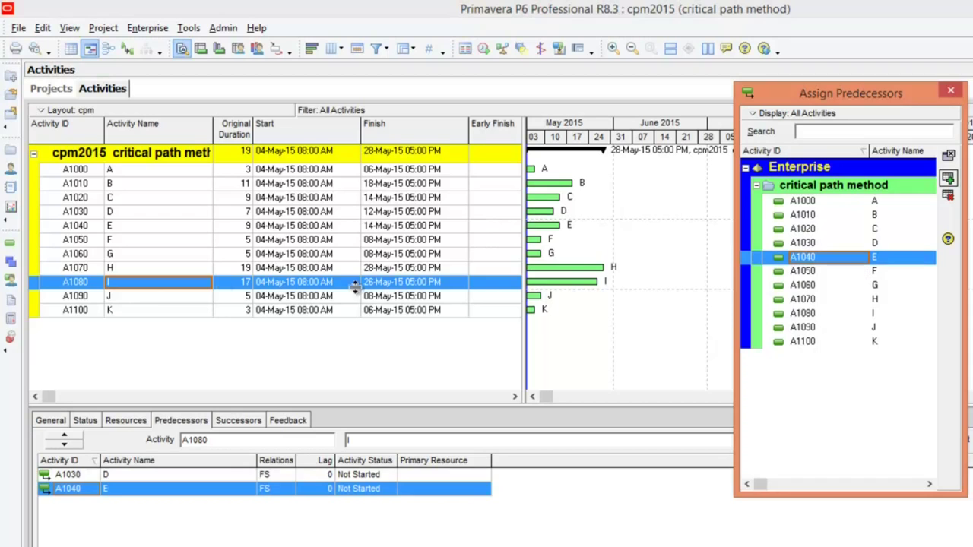
left_click(138, 297)
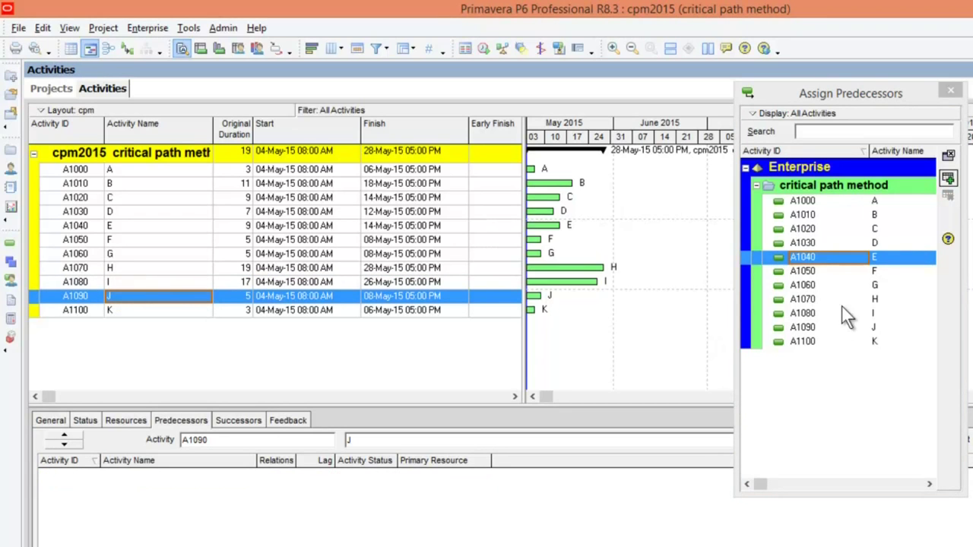
double_click(837, 274)
double_click(834, 286)
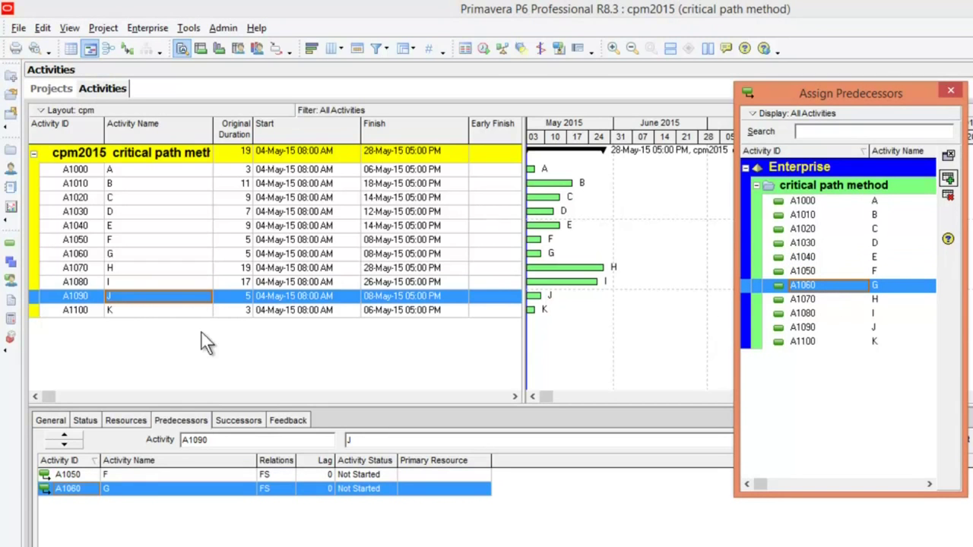
left_click(121, 314)
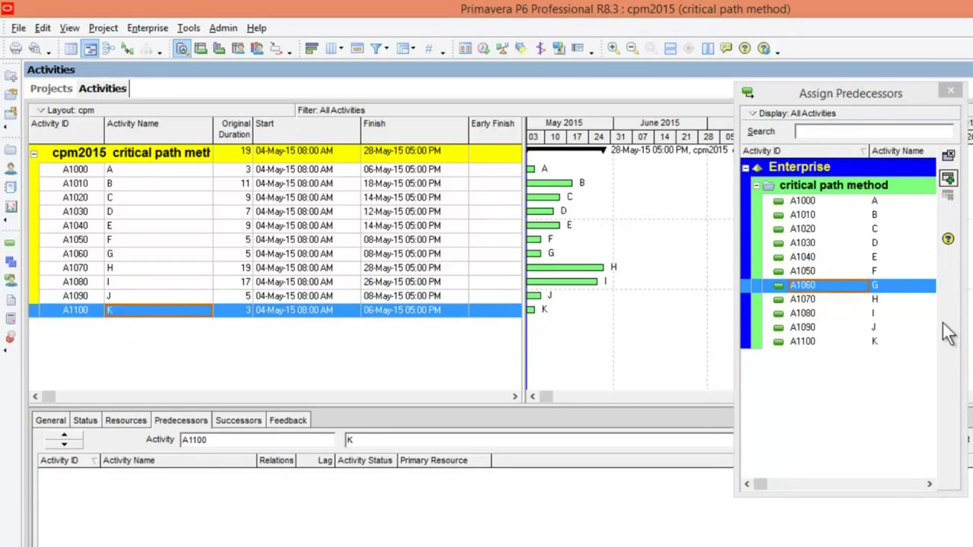
double_click(833, 313)
double_click(832, 327)
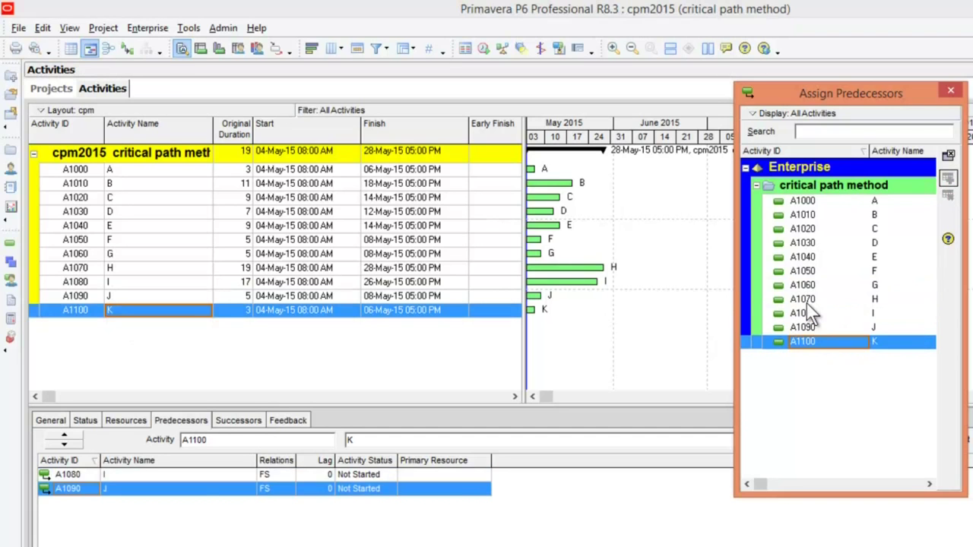
double_click(808, 300)
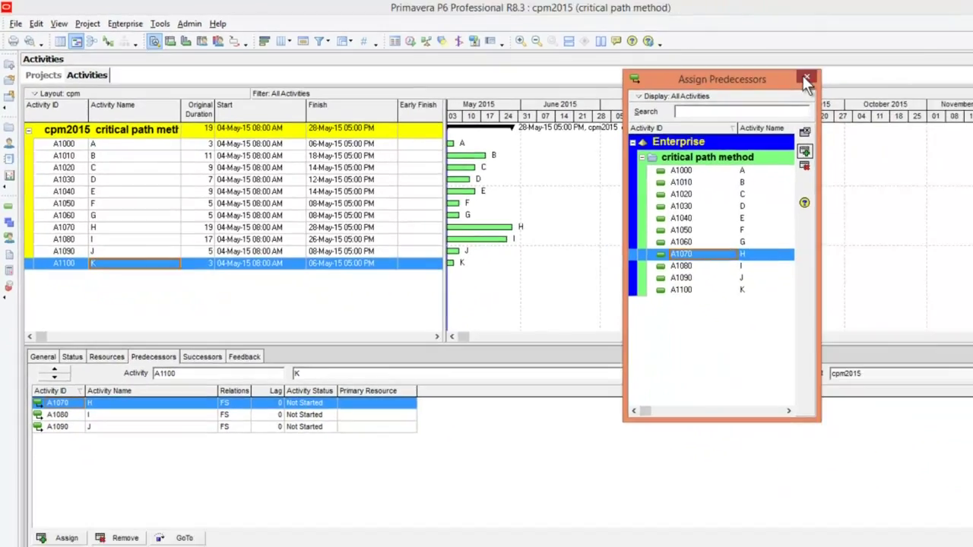
left_click(947, 94)
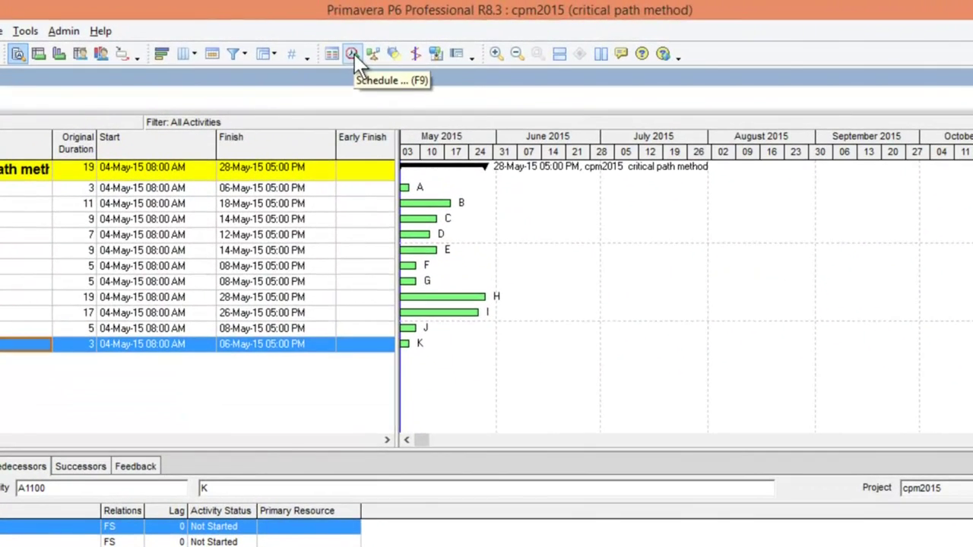
- Schedule cpm2015 so it recalculates to 40 days ending 26-Jun-15, with B, E, I, K critical
left_click(352, 54)
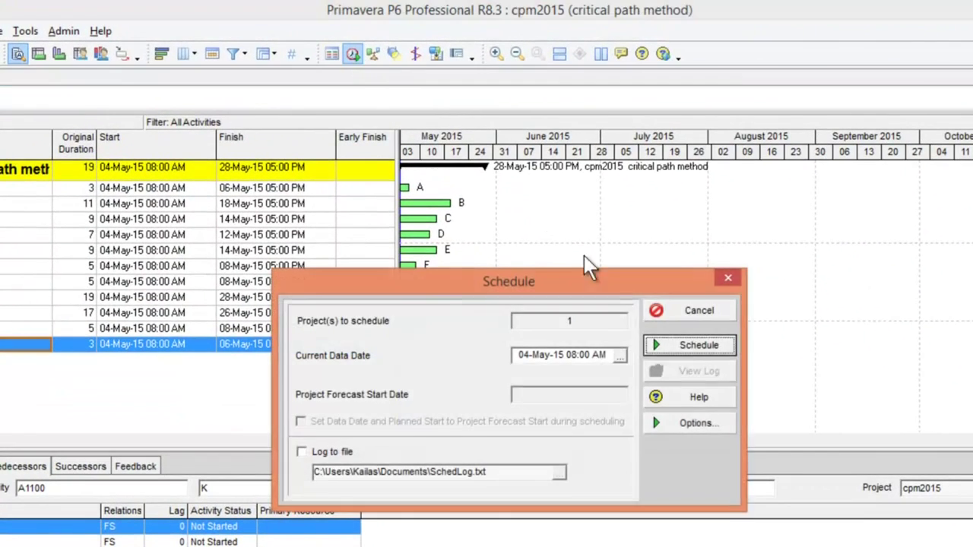
left_click(696, 346)
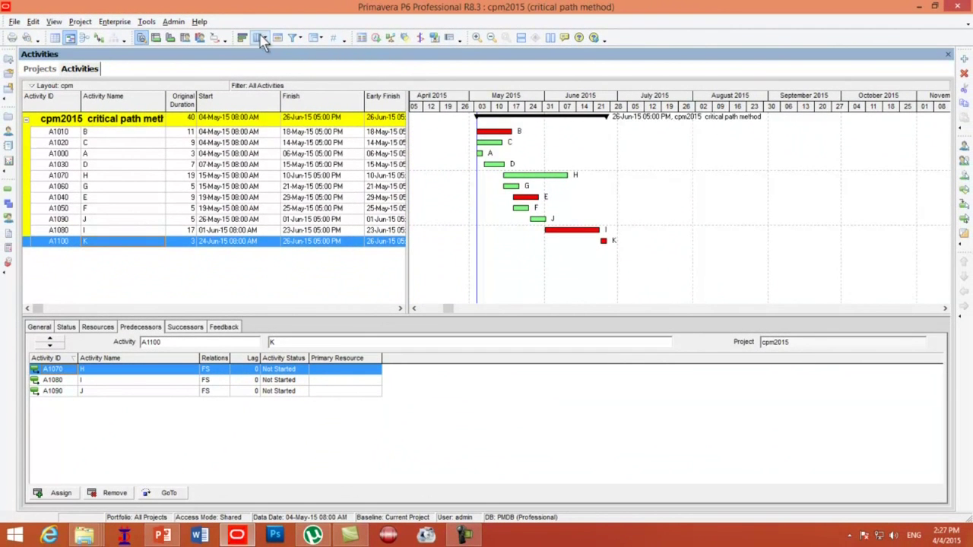
left_click(99, 40)
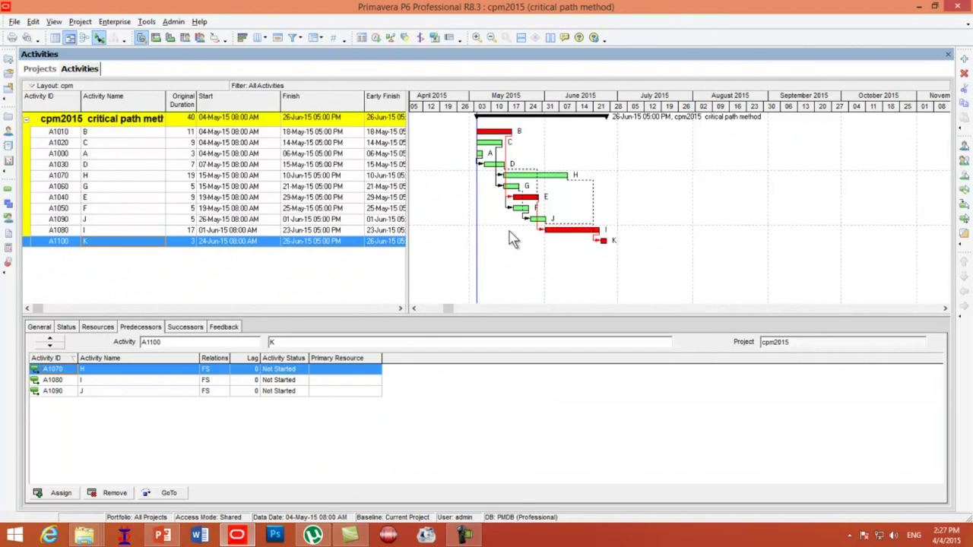
- Show relationship lines and widen the activity table, narrowing Activity Name to fit late date columns
left_click(519, 134)
key("ctrl")
key("ctrl")
key("ctrl")
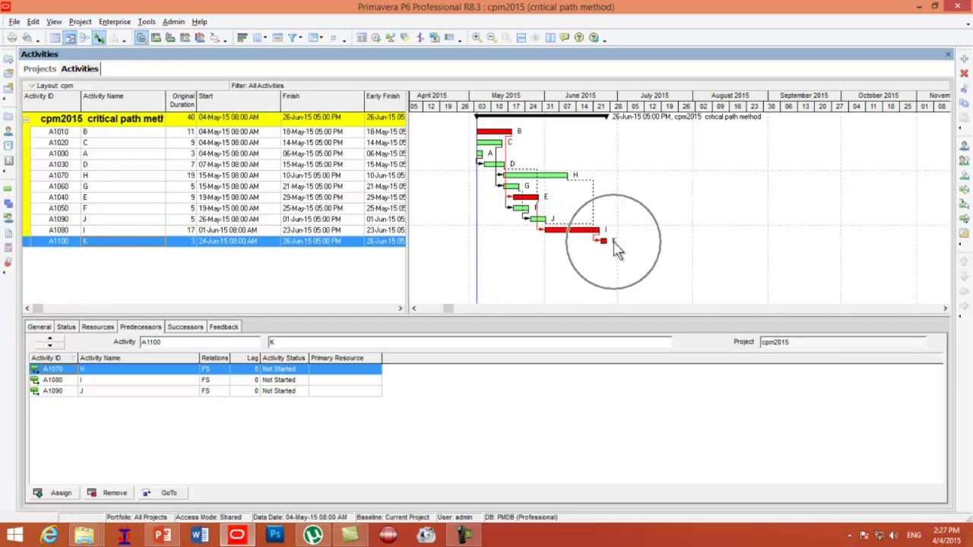
left_click_drag(408, 215, 643, 217)
left_click_drag(164, 101, 127, 101)
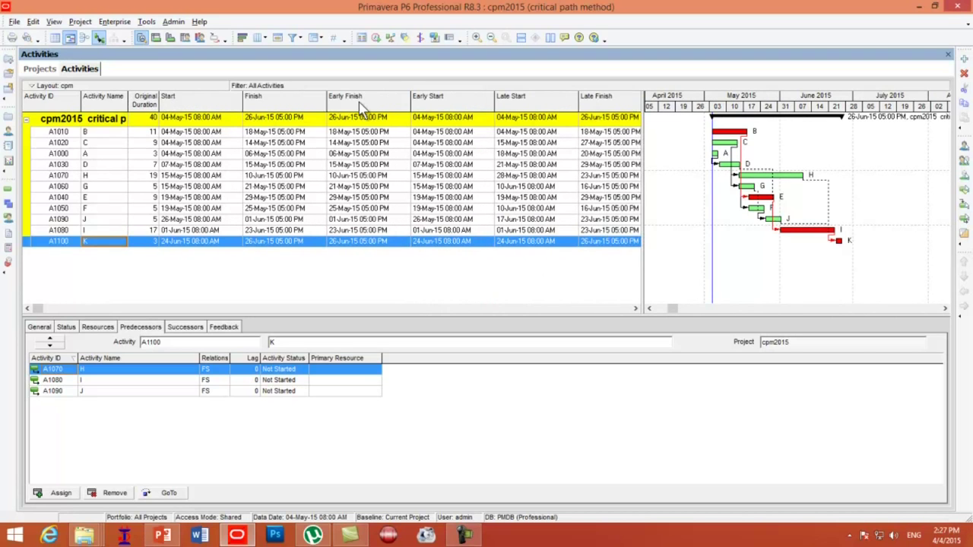
- Bring the Total Float column into view and start the Gantt timescale at May 2015
left_click(437, 107)
left_click(515, 105)
left_click(598, 106)
left_click(636, 308)
left_click(619, 107)
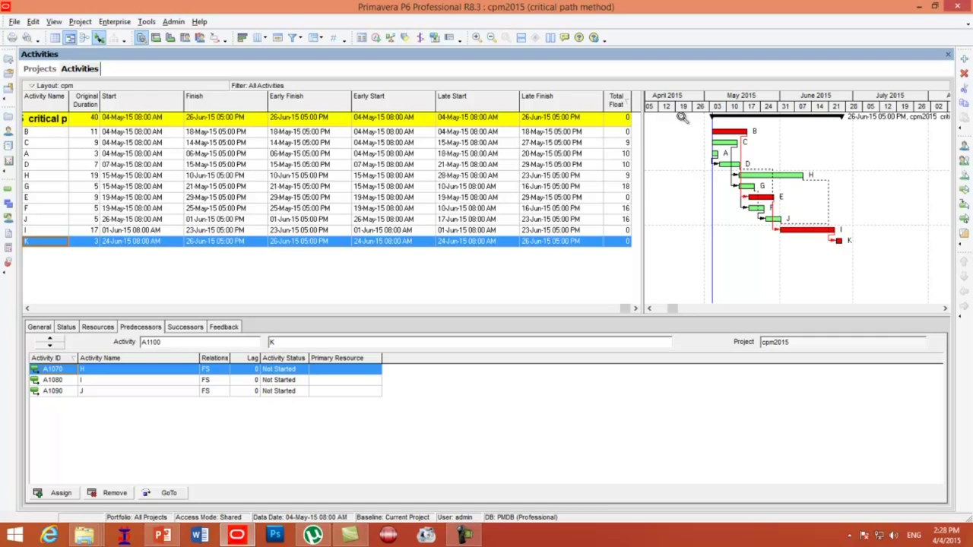
left_click_drag(720, 105, 673, 104)
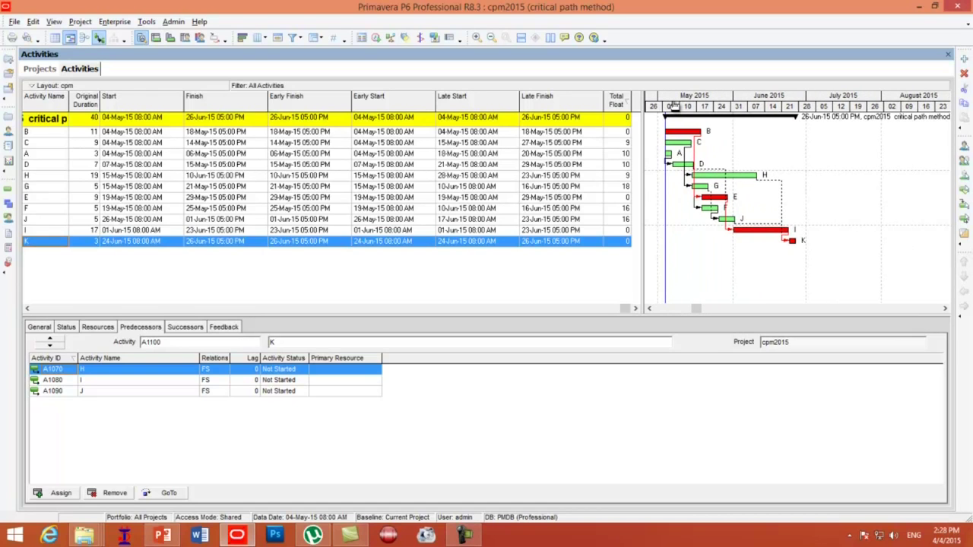